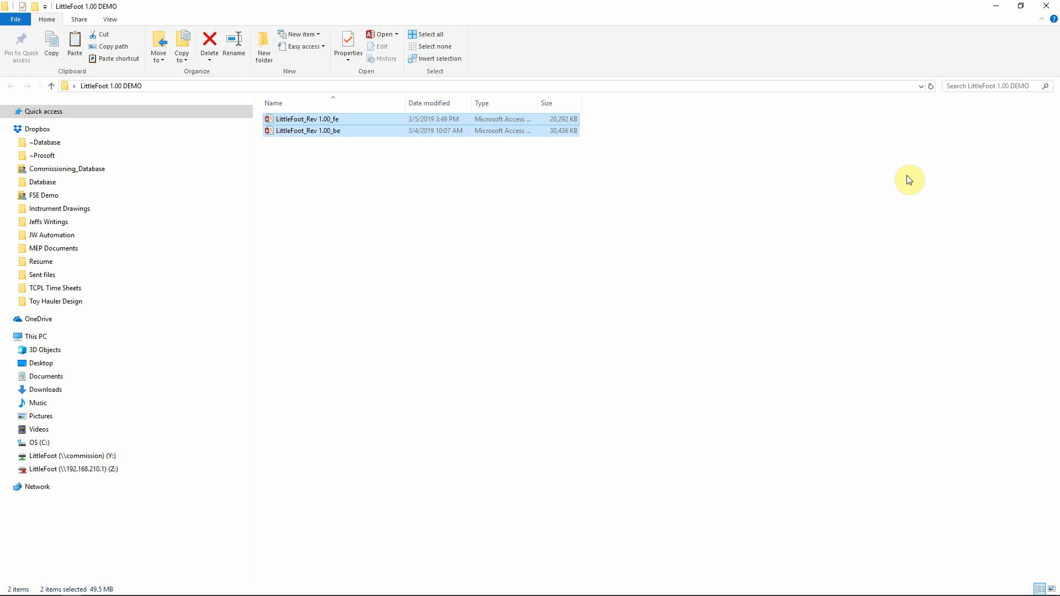
# - Create a folder called BE_Database inside the LittleFoot 1.00 DEMO folder
pyautogui.click(381, 163)
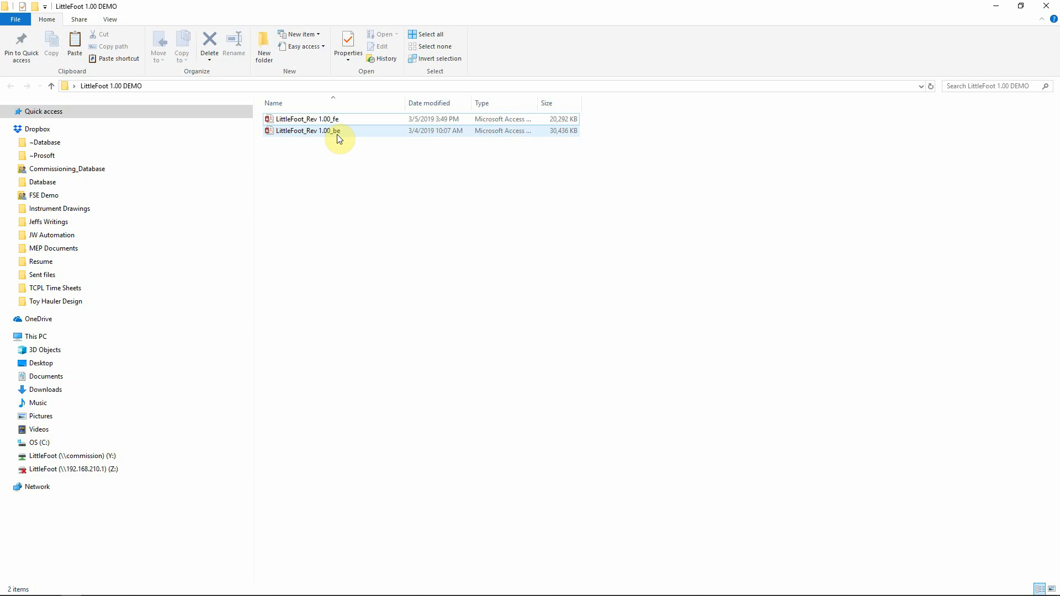
pyautogui.rightClick(270, 166)
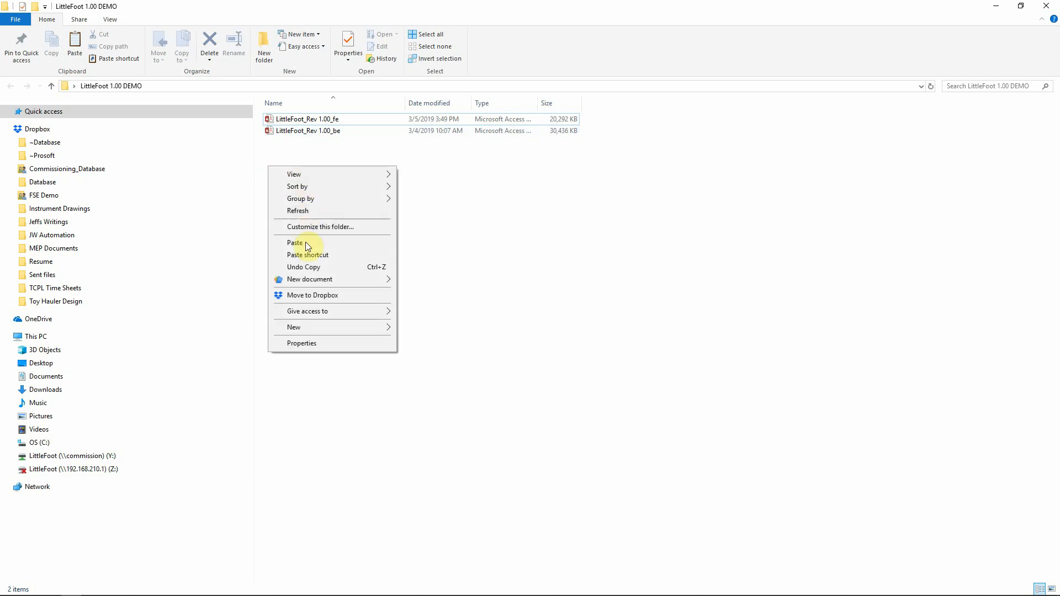
pyautogui.moveTo(309, 327)
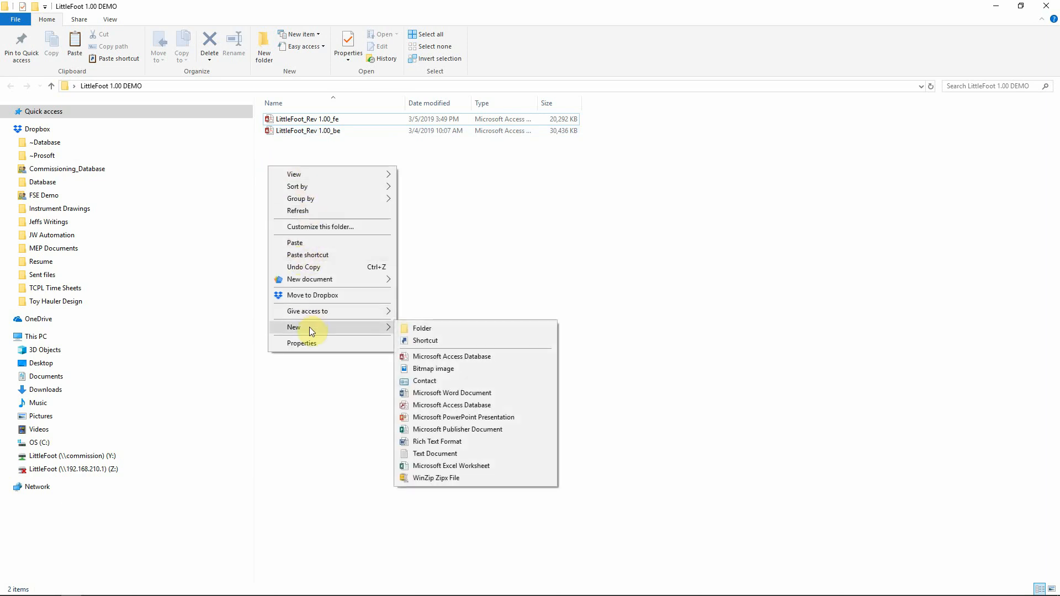
pyautogui.click(462, 328)
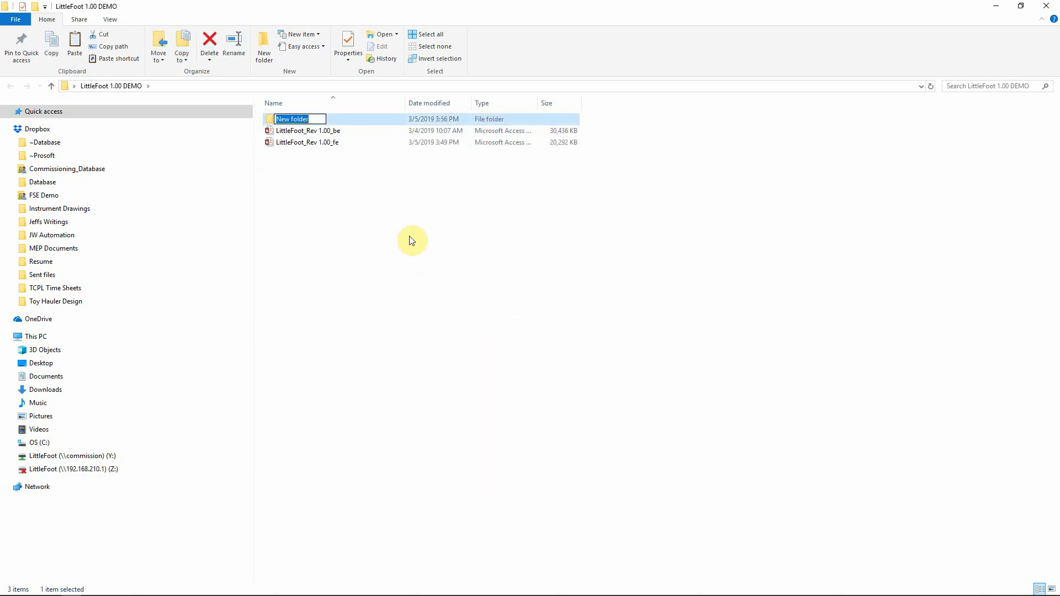
pyautogui.write('BE_Database')
pyautogui.click(344, 213)
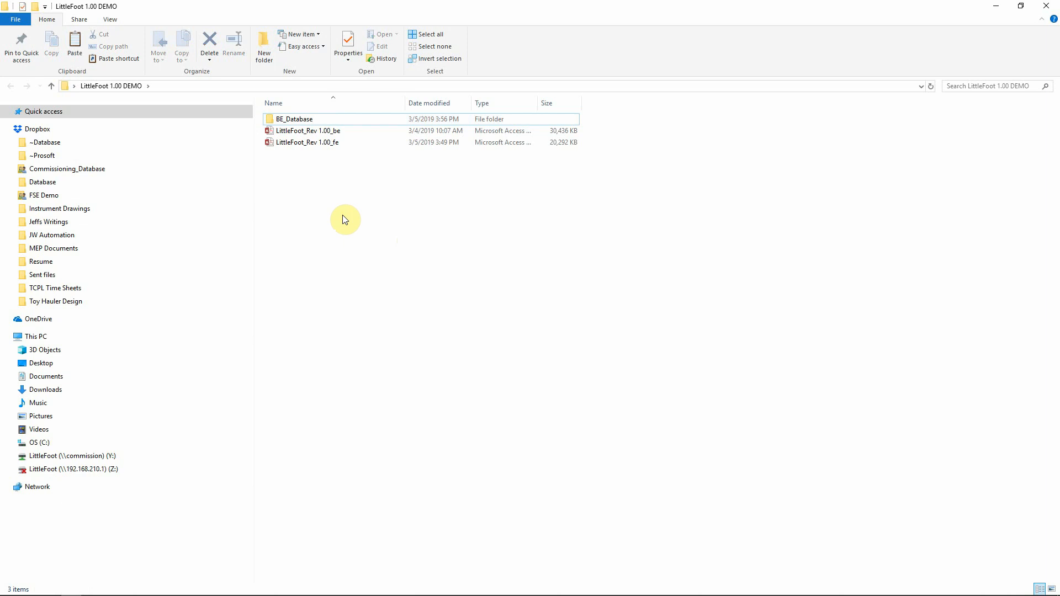
# - Rename the front-end file LittleFoot_Rev 1.00_fe as My New Porject_fe, keeping the _fe suffix
pyautogui.rightClick(301, 146)
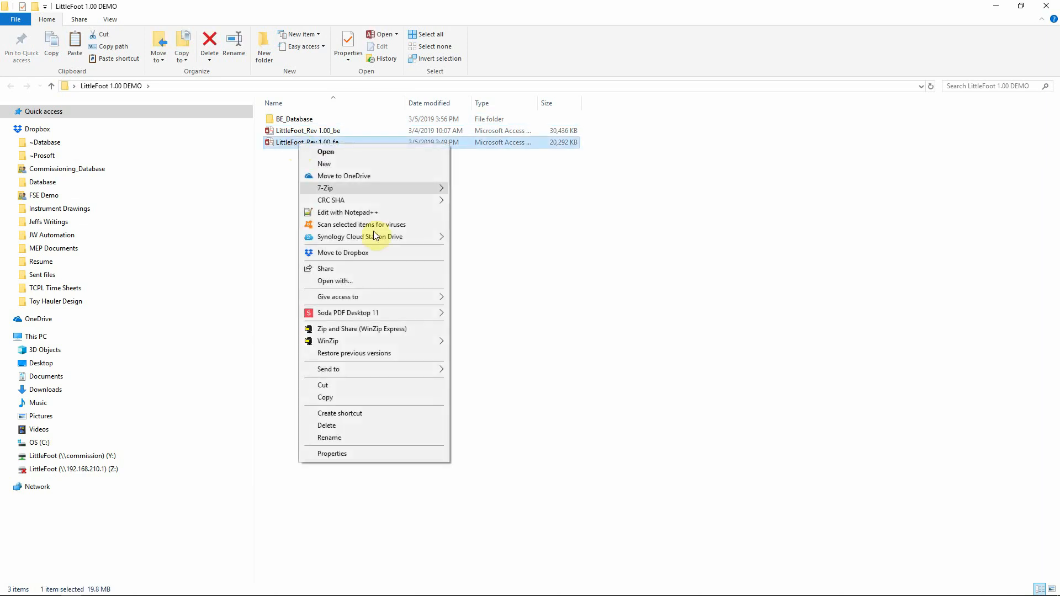
pyautogui.click(331, 439)
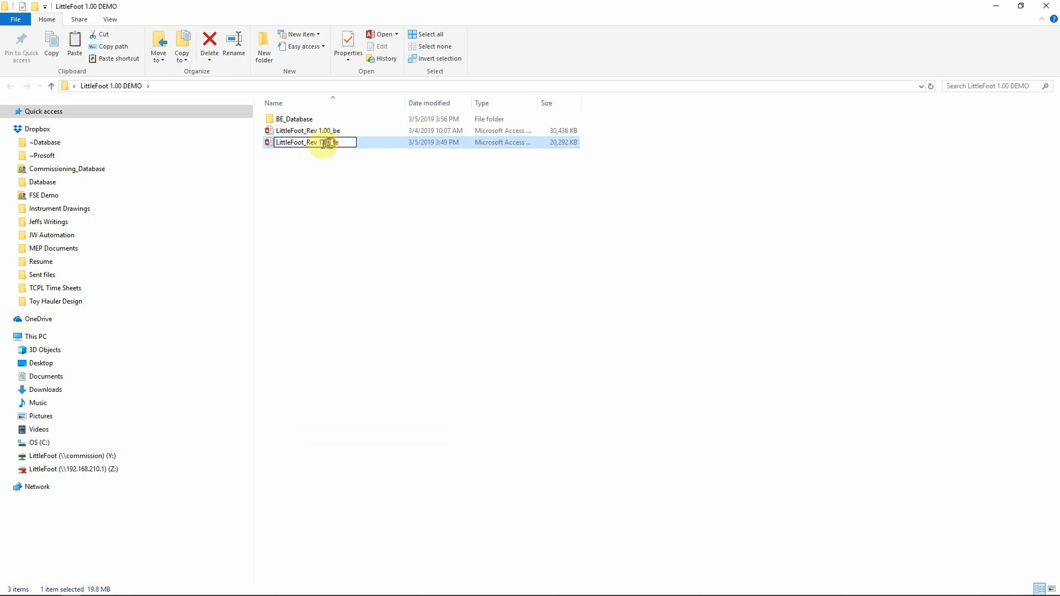
pyautogui.moveTo(330, 142); pyautogui.dragTo(254, 135)
pyautogui.write('My N')
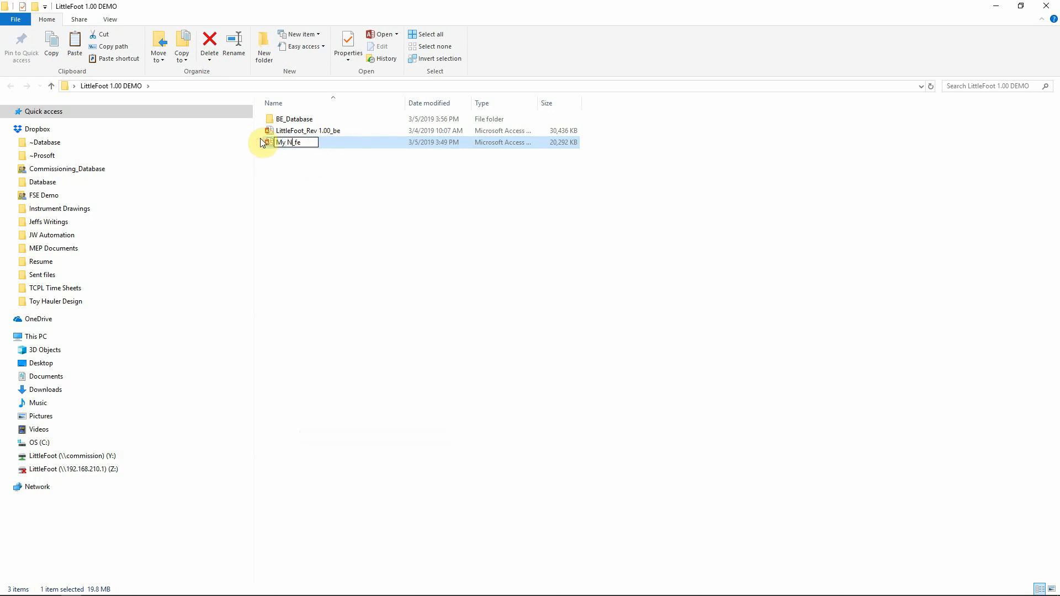
pyautogui.write('ew Po')
pyautogui.write('roje')
pyautogui.press('BackSpace')
pyautogui.press('BackSpace')
pyautogui.press('BackSpace')
pyautogui.write('ject')
# - Rename the back-end file with the copied project name as My New Porject_be and move it into the BE_Database folder
pyautogui.moveTo(322, 143); pyautogui.dragTo(247, 144)
pyautogui.hotkey('ctrl', 'c')
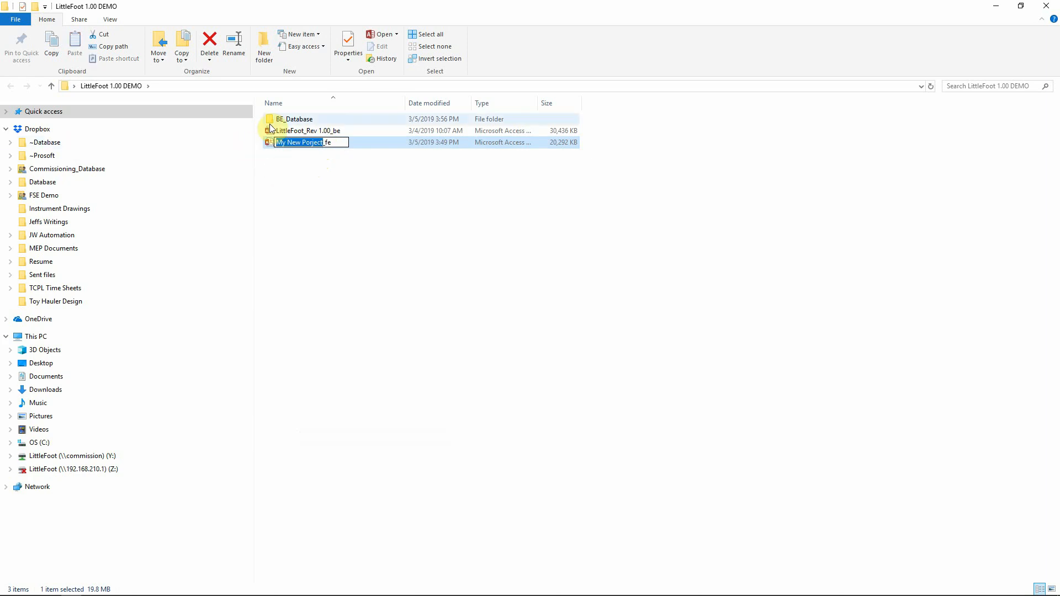
pyautogui.click(288, 128)
pyautogui.rightClick(288, 131)
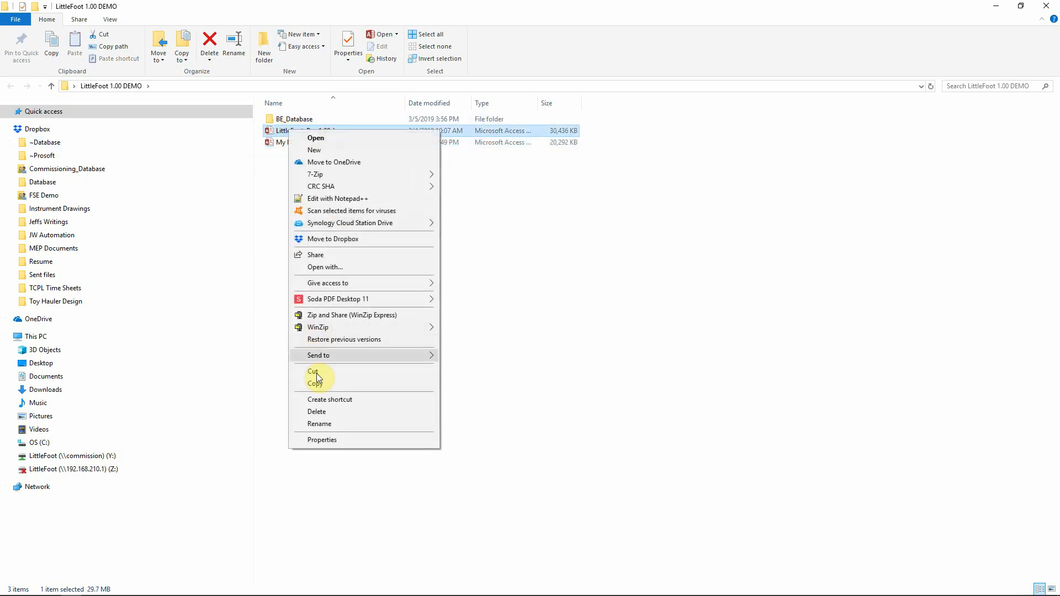
pyautogui.click(320, 424)
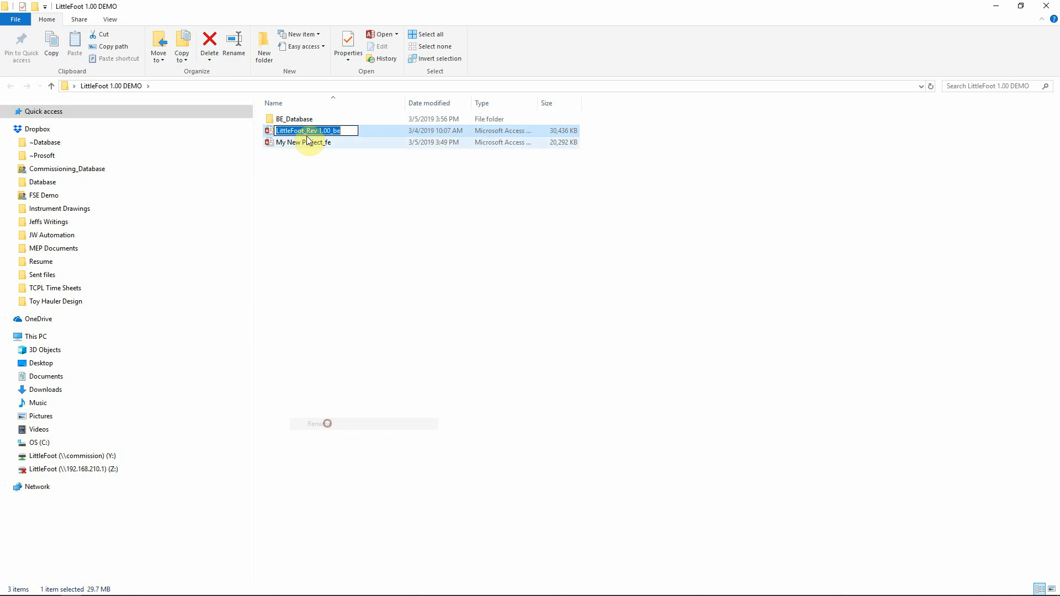
pyautogui.moveTo(331, 132); pyautogui.dragTo(277, 134)
pyautogui.hotkey('ctrl', 'v')
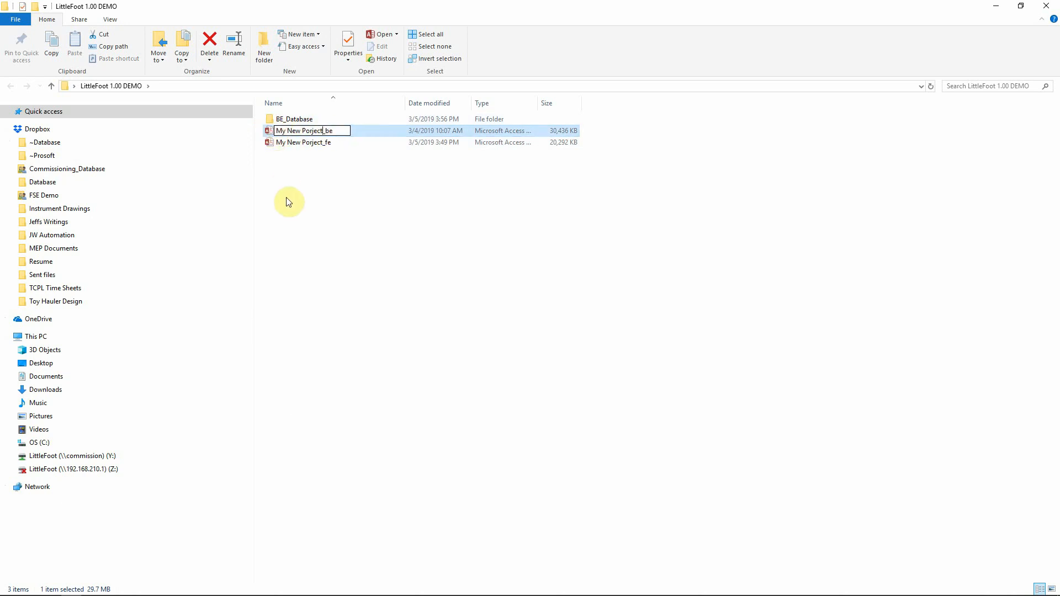
pyautogui.click(287, 200)
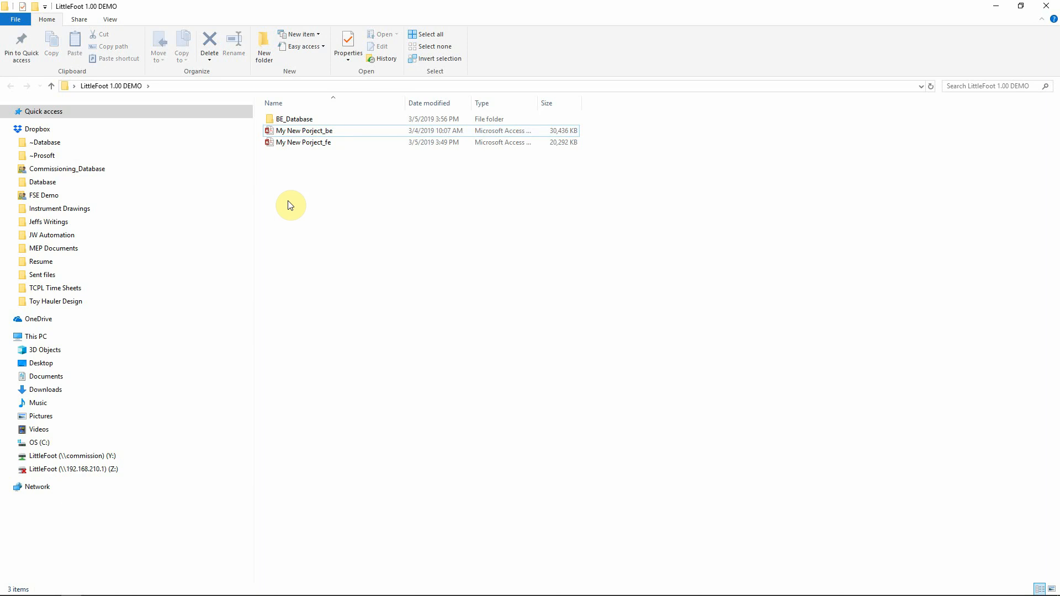
pyautogui.click(302, 131)
pyautogui.moveTo(301, 131); pyautogui.dragTo(302, 121)
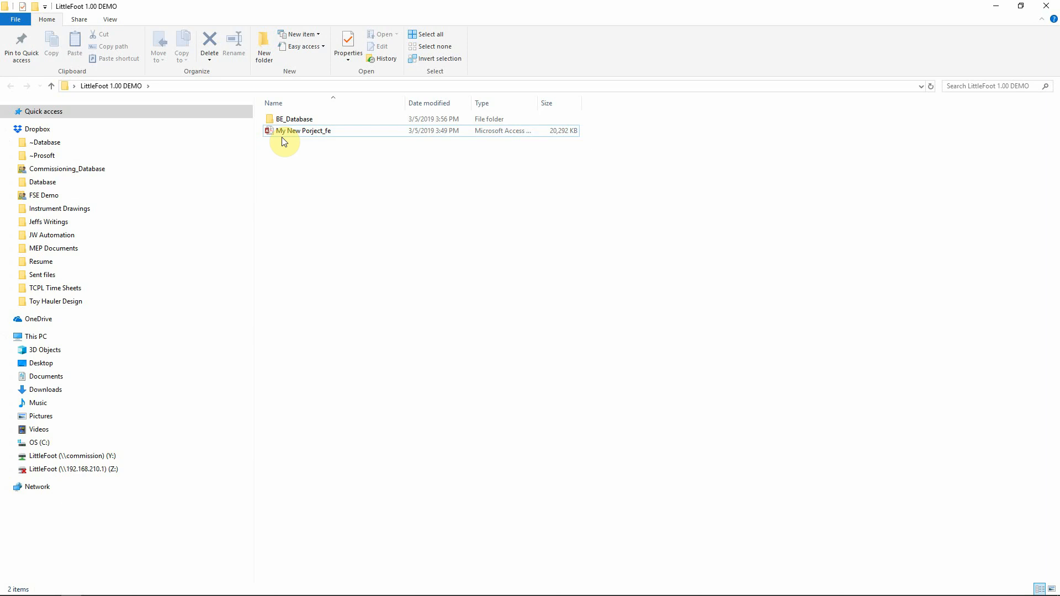
# - Open the My New Porject_fe database in Access and enable its blocked active content
pyautogui.doubleClick(309, 134)
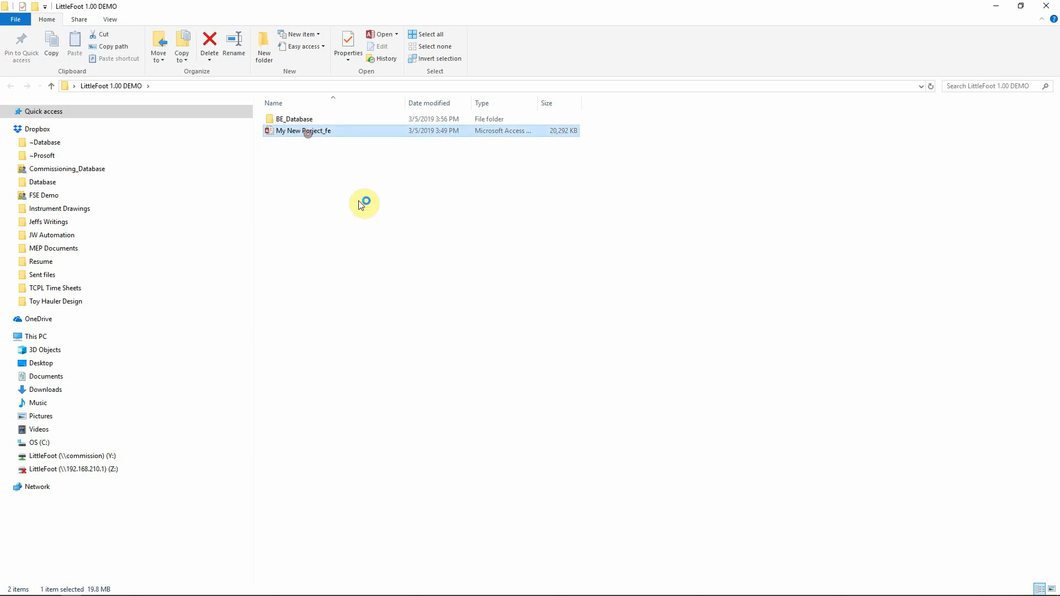
pyautogui.click(522, 336)
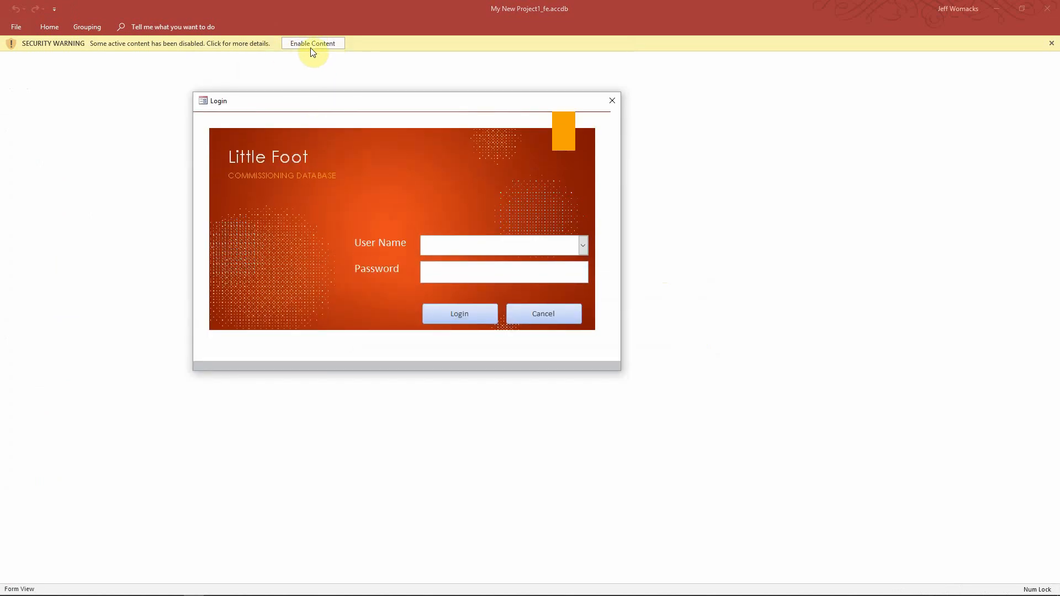
pyautogui.click(611, 100)
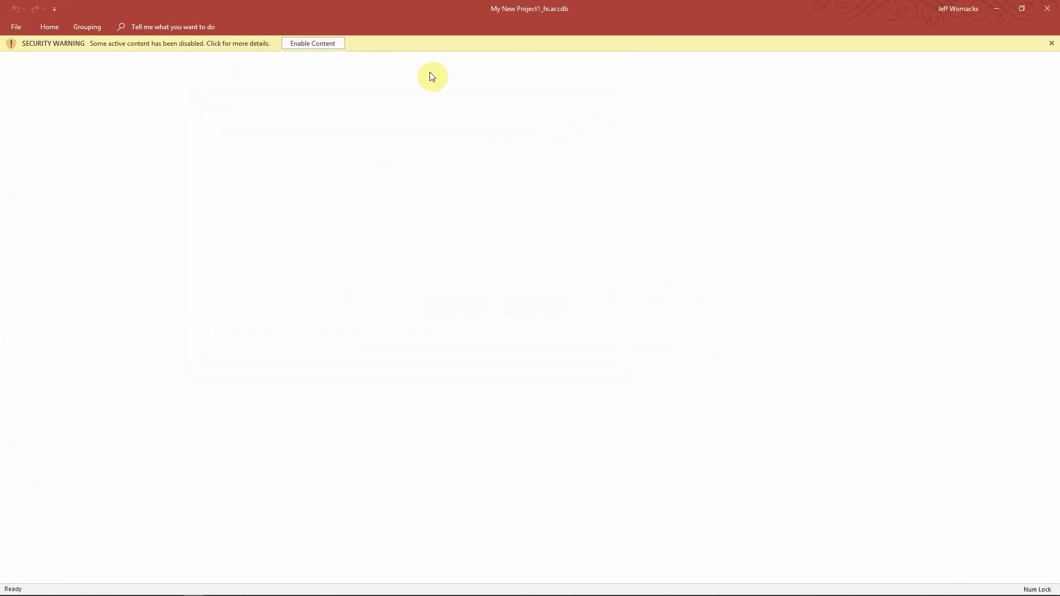
pyautogui.click(324, 46)
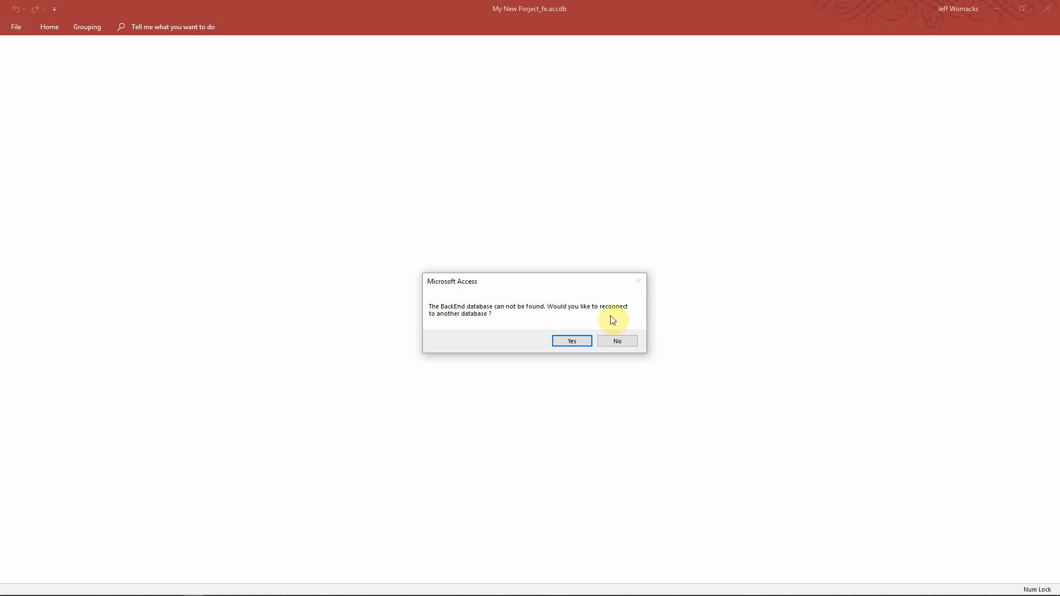
# - Reconnect the front end to the back-end database My New Porject_be in the BE_Database folder
pyautogui.click(572, 341)
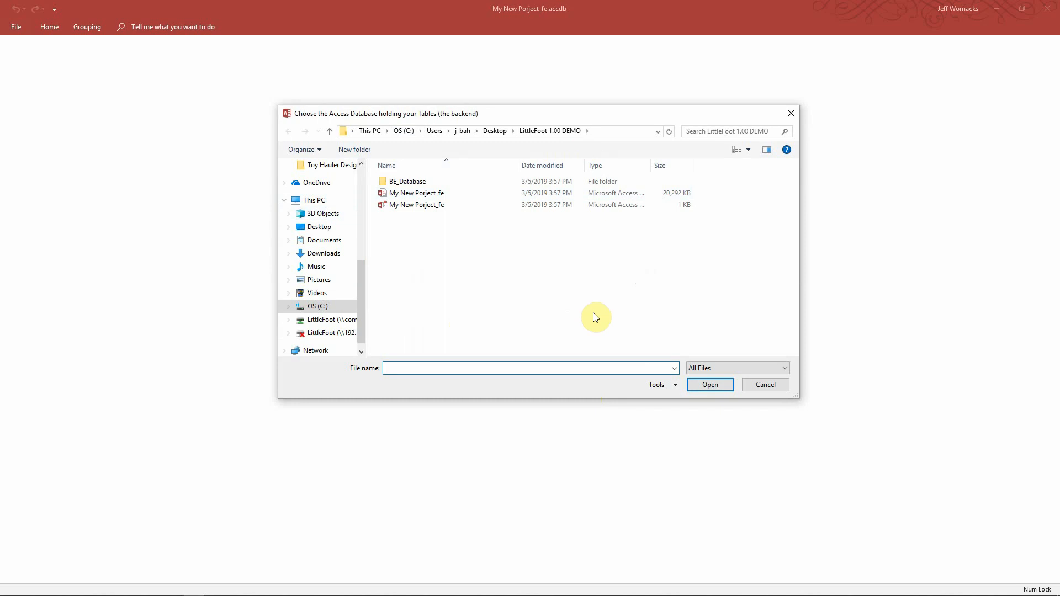
pyautogui.doubleClick(402, 181)
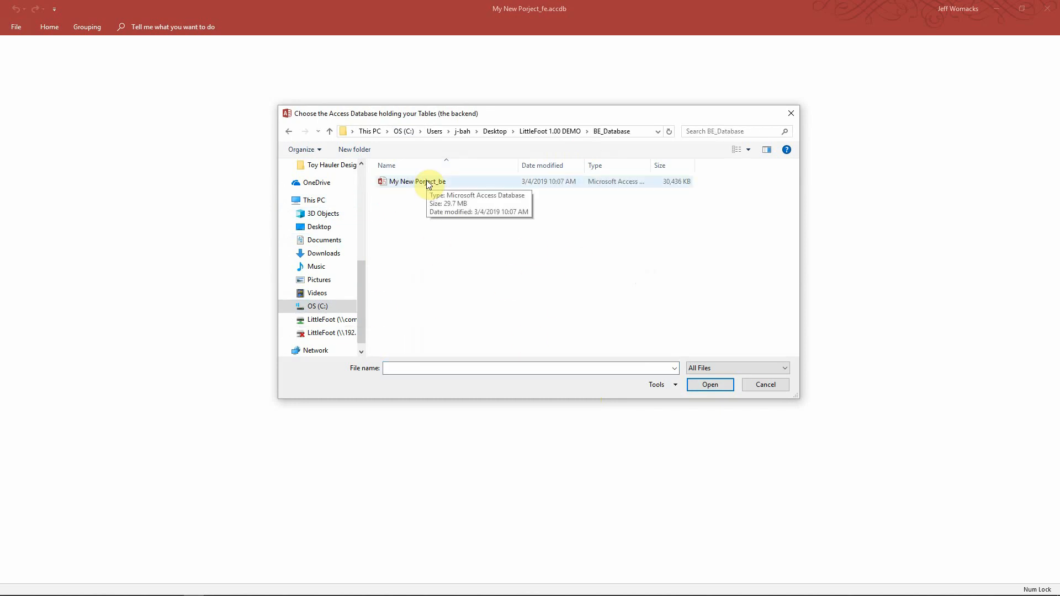
pyautogui.click(428, 183)
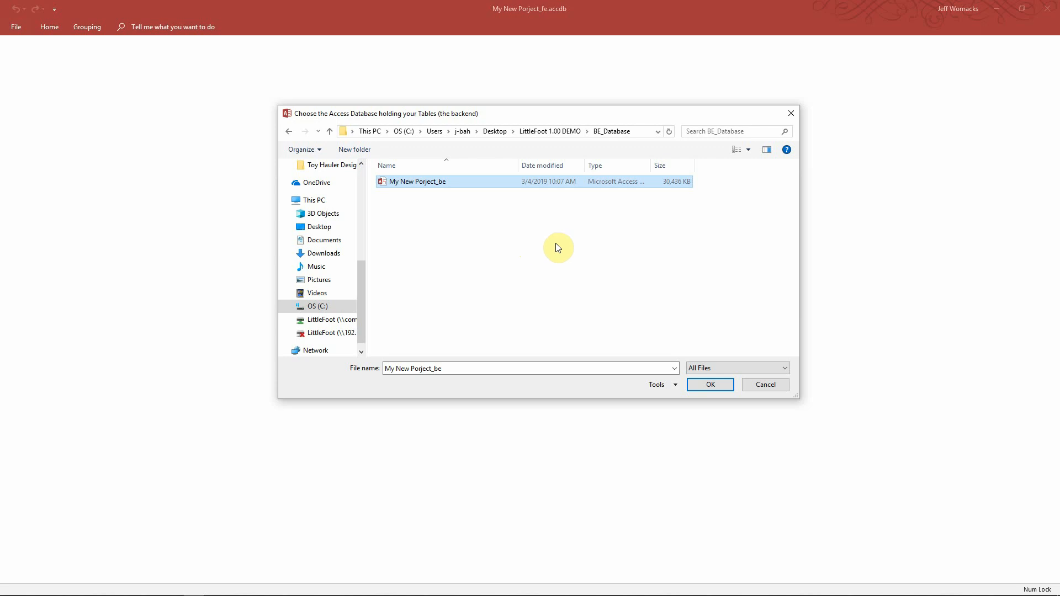
pyautogui.click(710, 385)
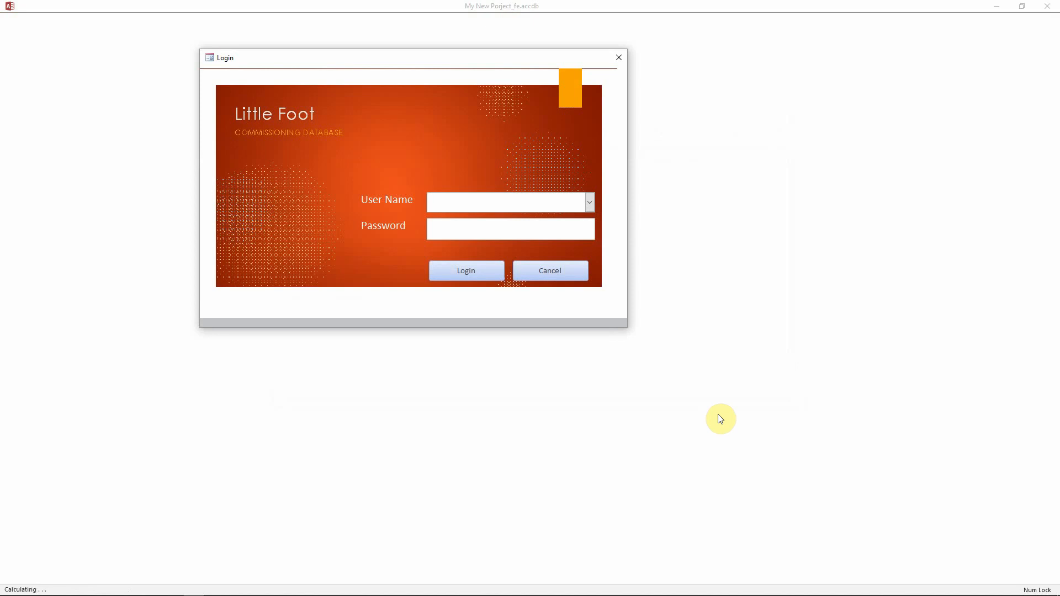
# - Log in to the commissioning database by choosing the administrator's user name and entering the account password
pyautogui.click(591, 203)
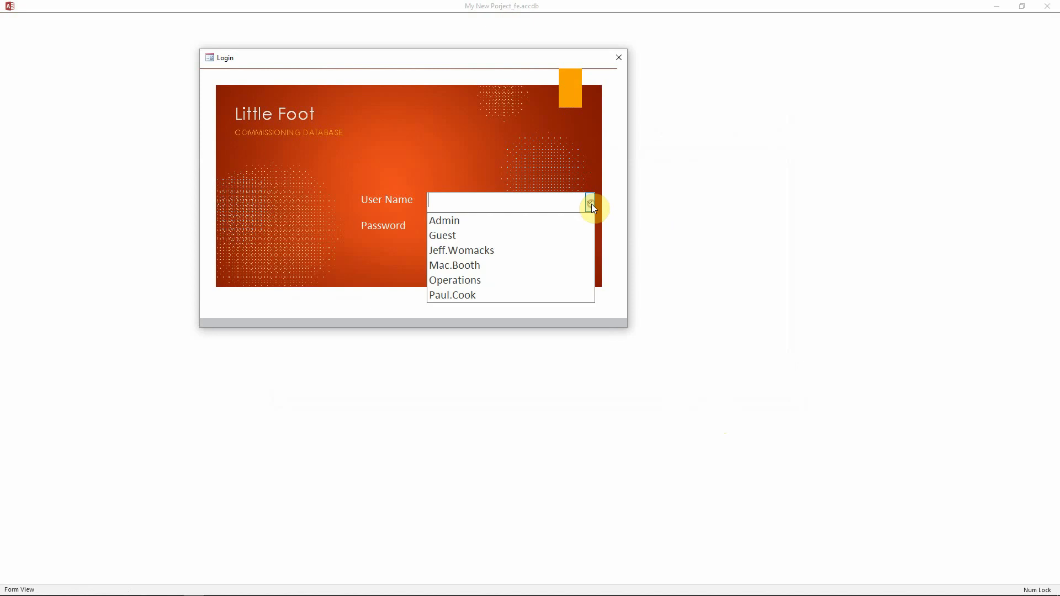
pyautogui.click(554, 252)
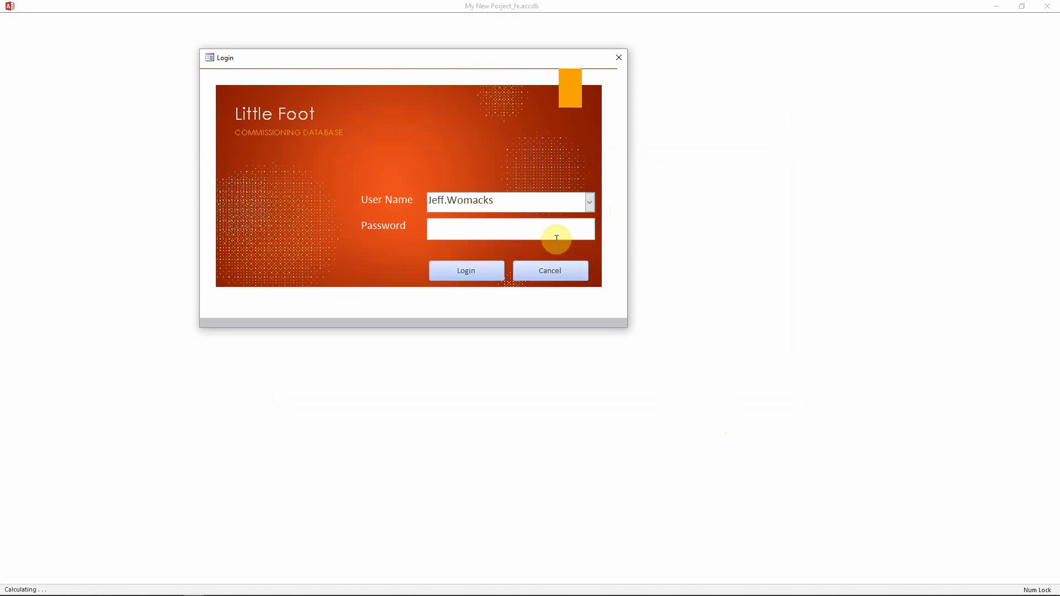
pyautogui.write('***')
pyautogui.press('BackSpace')
pyautogui.press('BackSpace')
pyautogui.press('BackSpace')
pyautogui.write('*****')
pyautogui.press('Return')
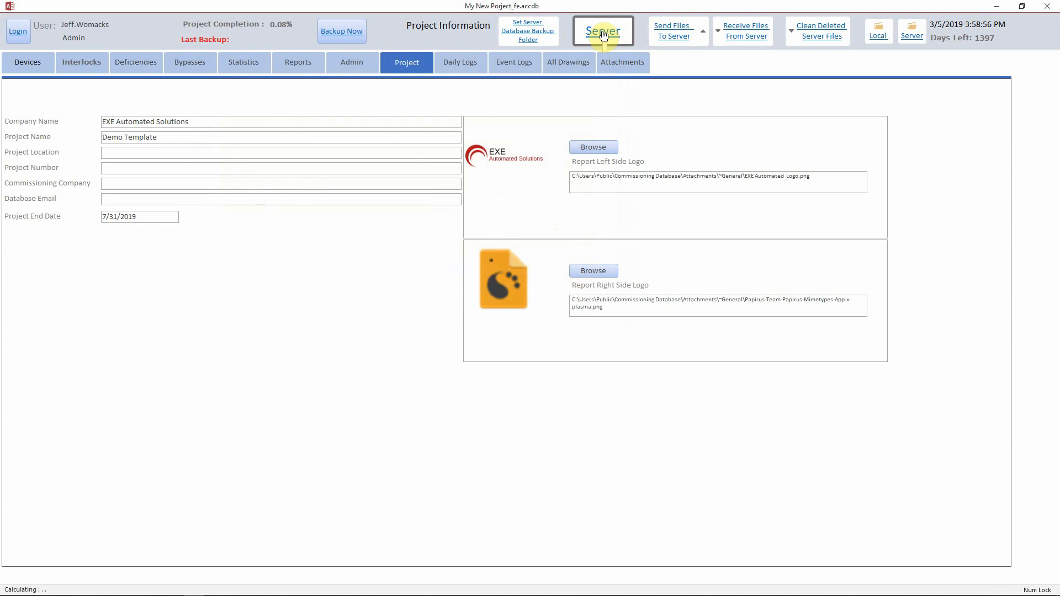
# - Open the Admin section to view the Split Table Manager's linked back-end tables
pyautogui.click(359, 64)
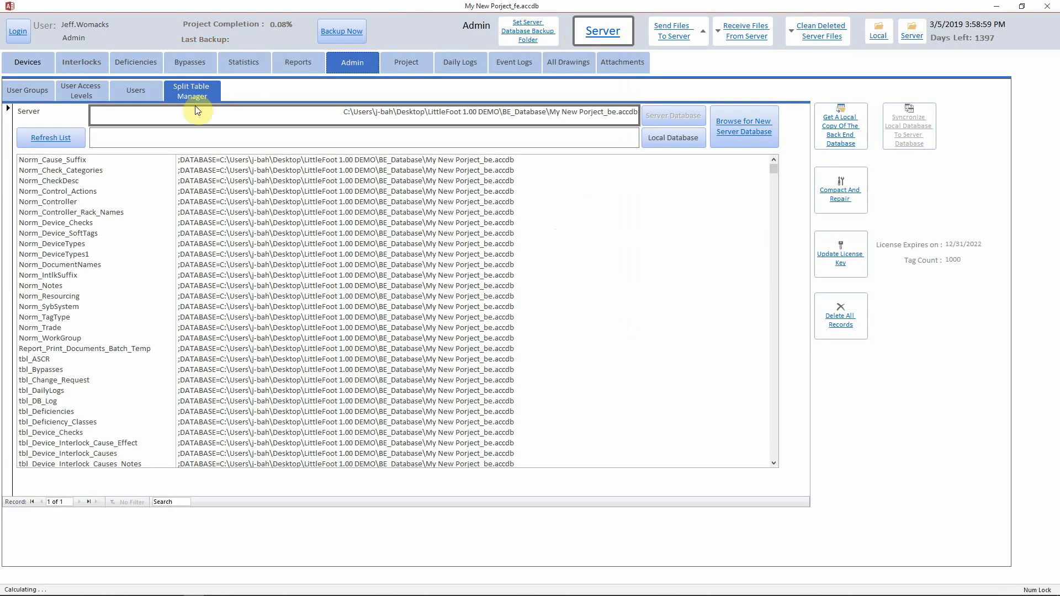